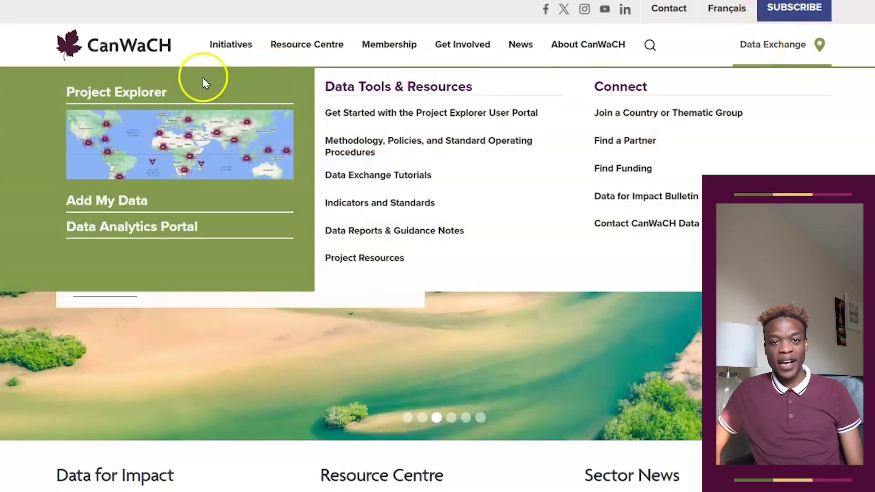
- Open the Project Explorer map and view the projects at the Ugandan and Kampala markers
left_click(137, 90)
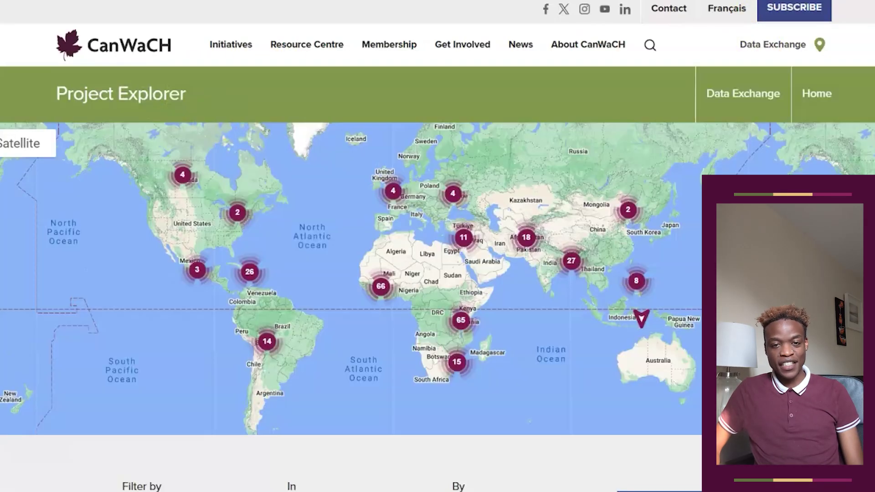
left_click_drag(504, 359, 505, 390)
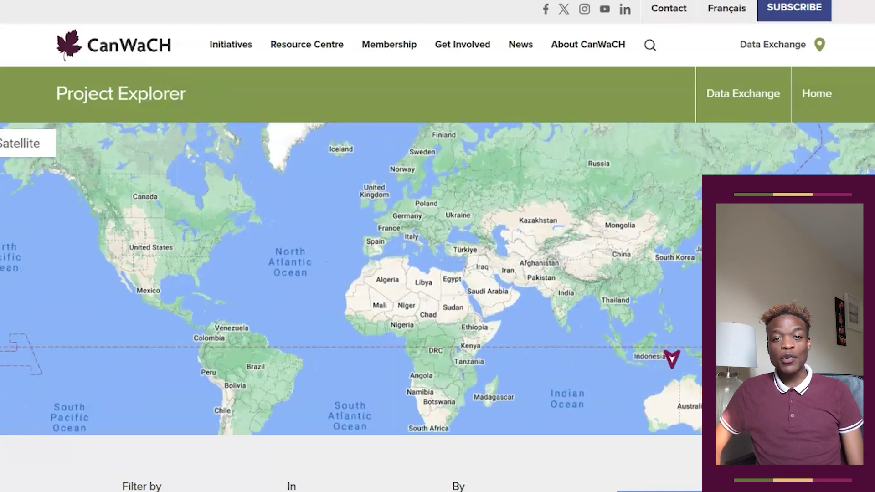
left_click(421, 255)
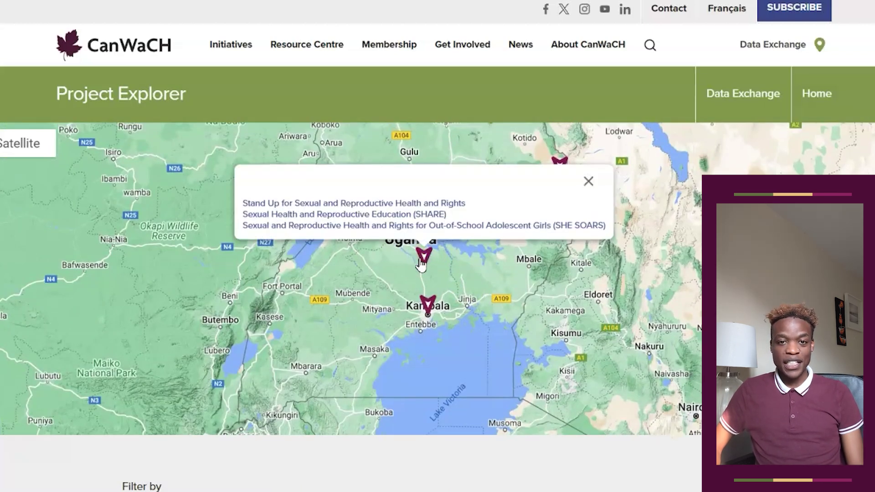
left_click(424, 309)
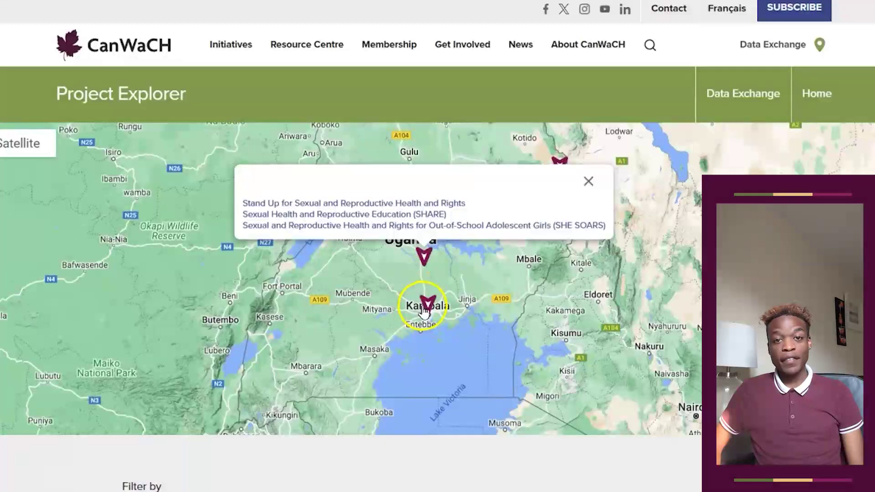
left_click(203, 226)
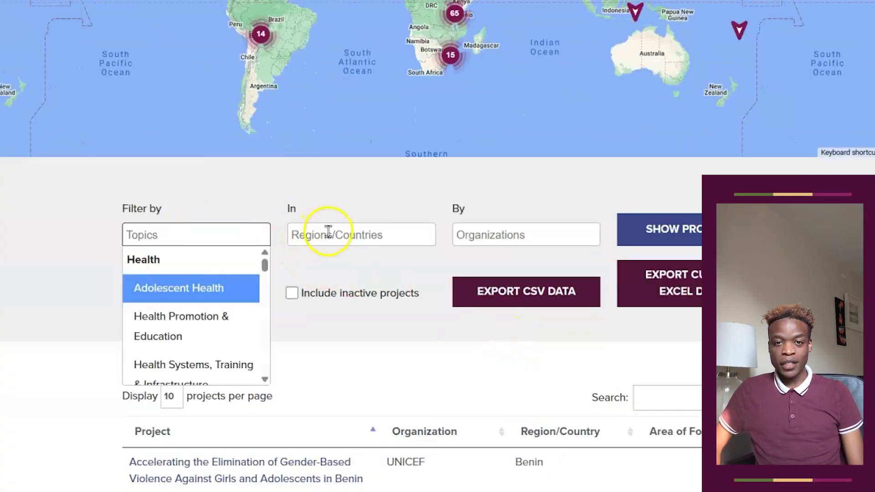
left_click(323, 232)
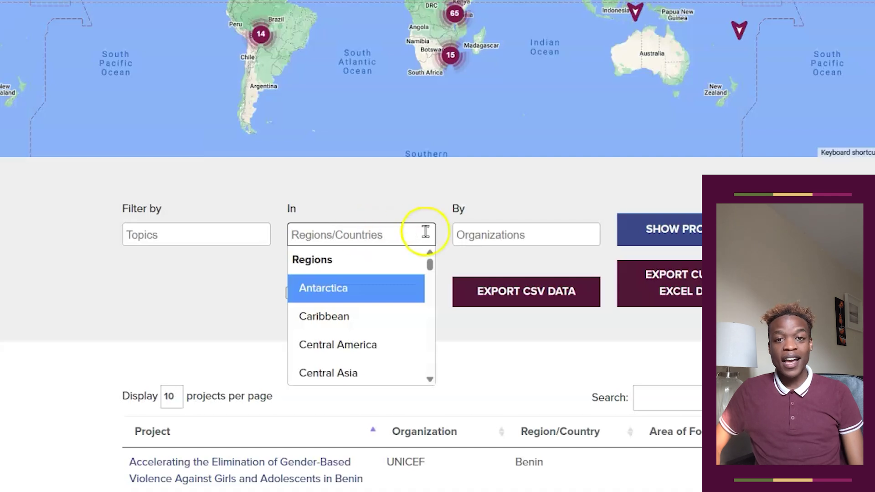
left_click(501, 235)
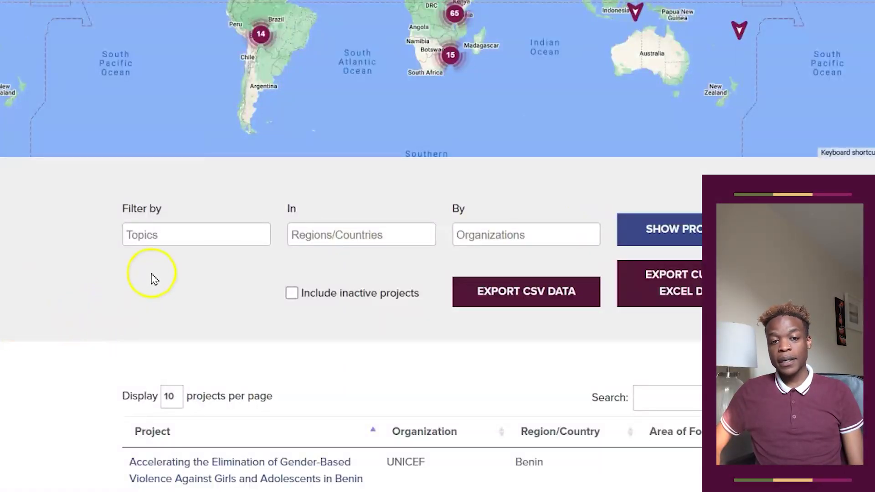
left_click(196, 233)
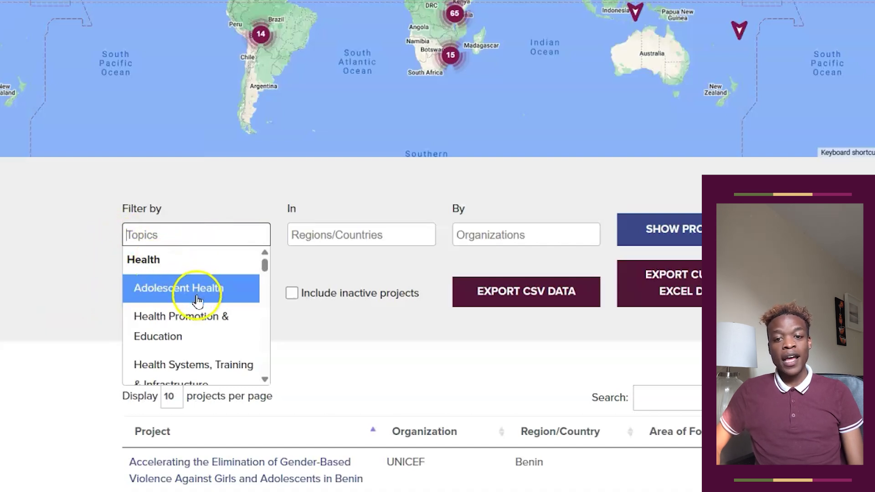
scroll(195, 302, "down", 3)
scroll(195, 302, "down", 5)
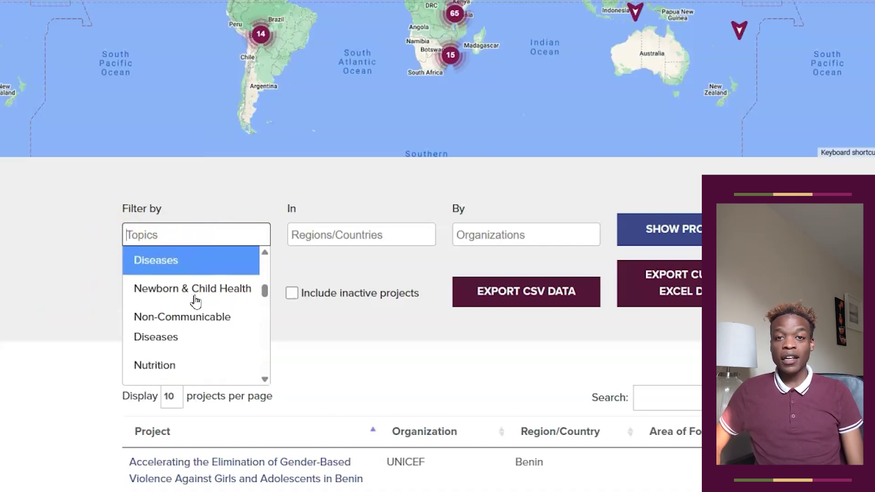
scroll(195, 301, "down", 3)
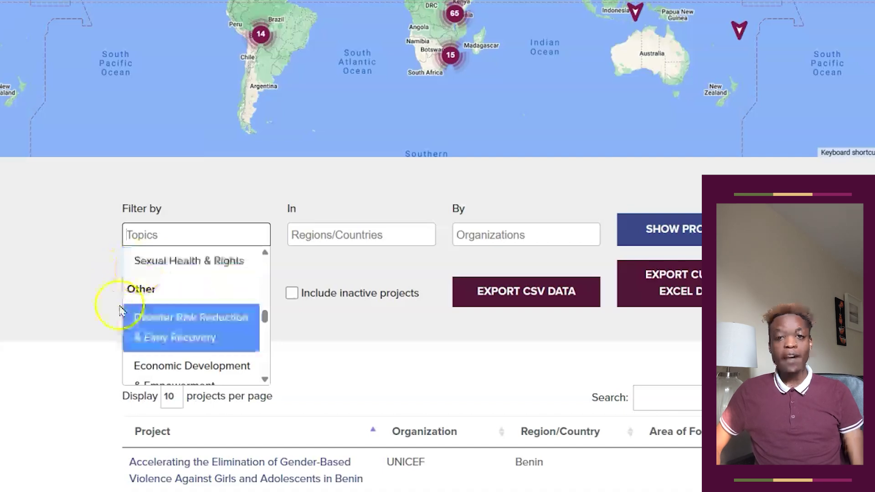
scroll(182, 314, "down", 1)
scroll(182, 313, "down", 6)
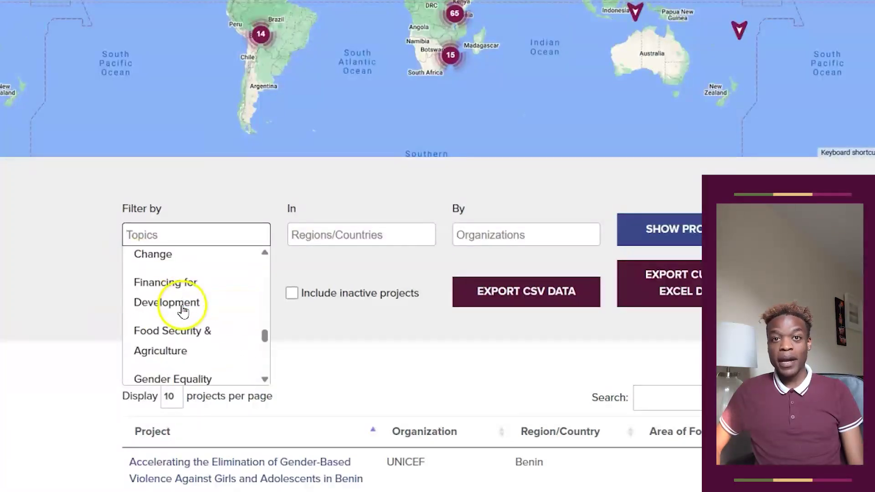
scroll(183, 313, "down", 4)
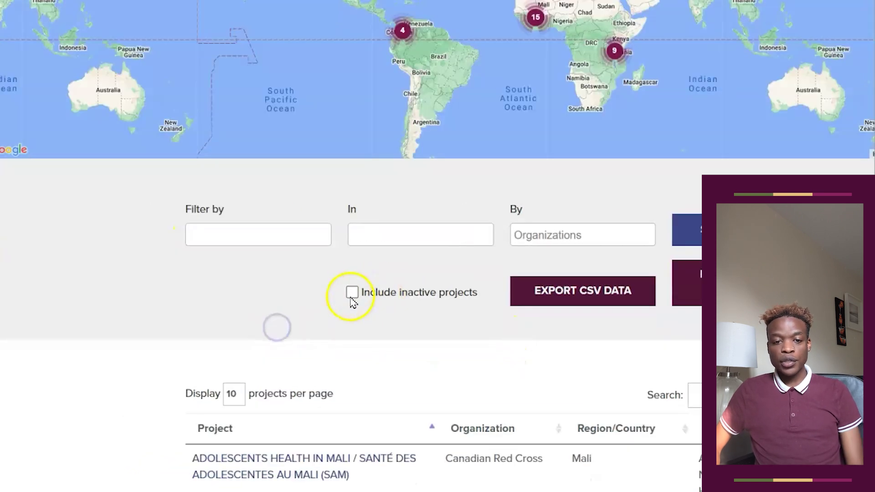
left_click(352, 293)
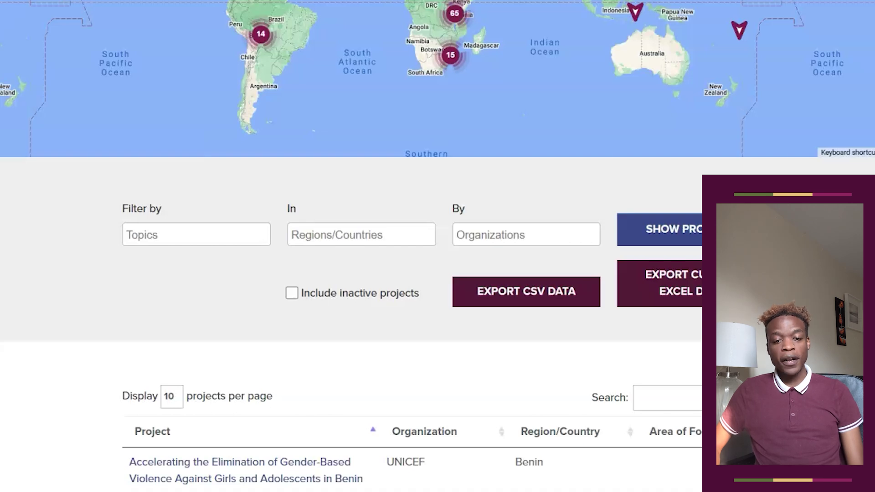
- Filter to the 'Reproductive Health & Rights incl. Maternal Health' topic and show matching projects
left_click(181, 238)
type("re")
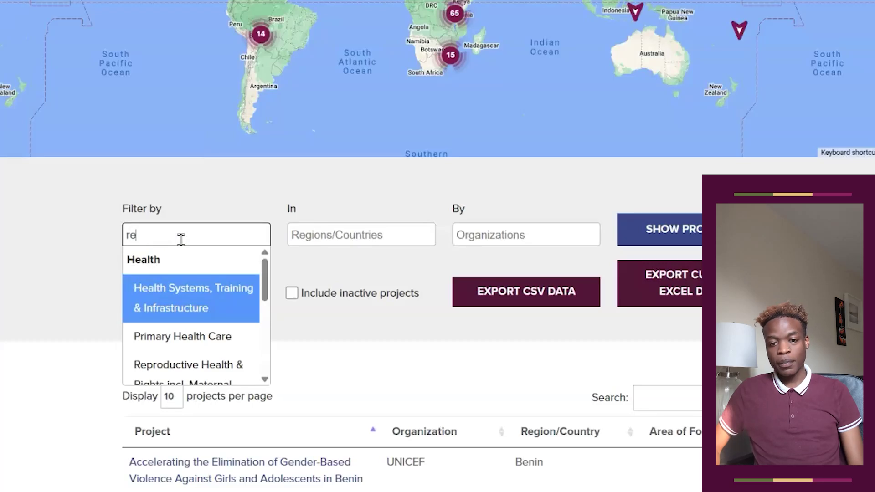
type("p")
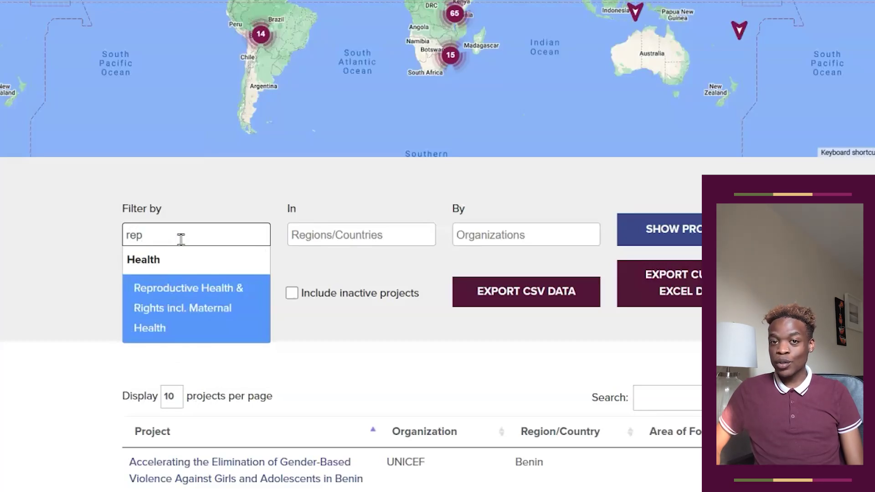
left_click(182, 296)
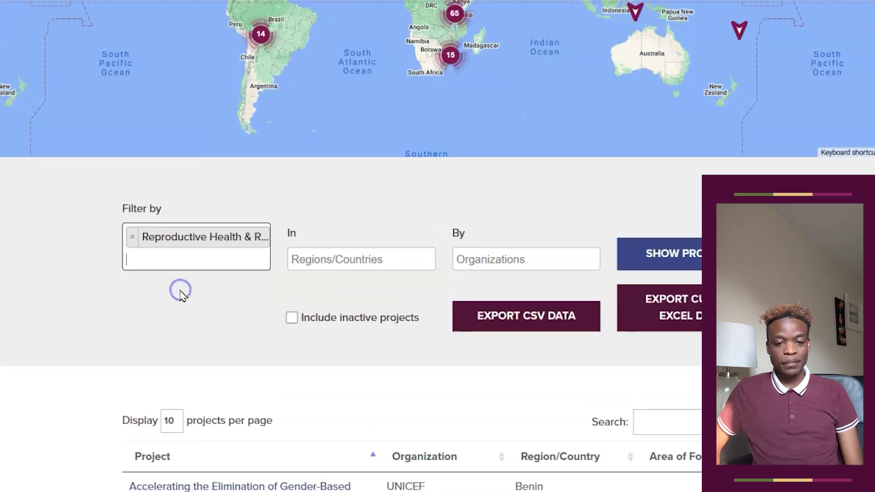
left_click(689, 267)
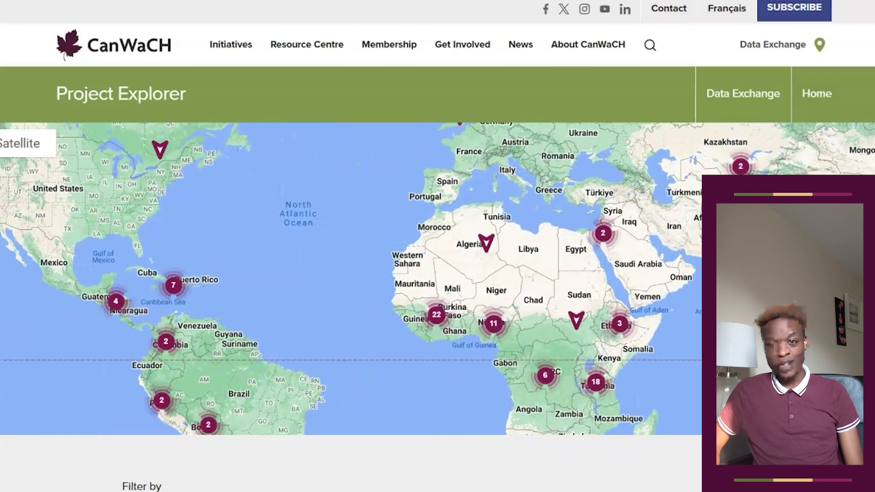
- Zoom onto central Africa, scroll the filtered project table, then pan and zoom in on Ethiopia
left_click(561, 226)
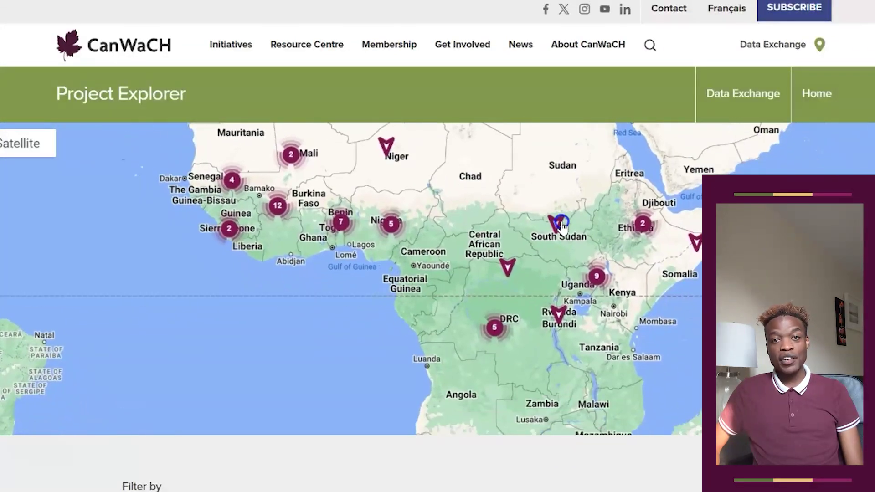
scroll(501, 445, "down", 10)
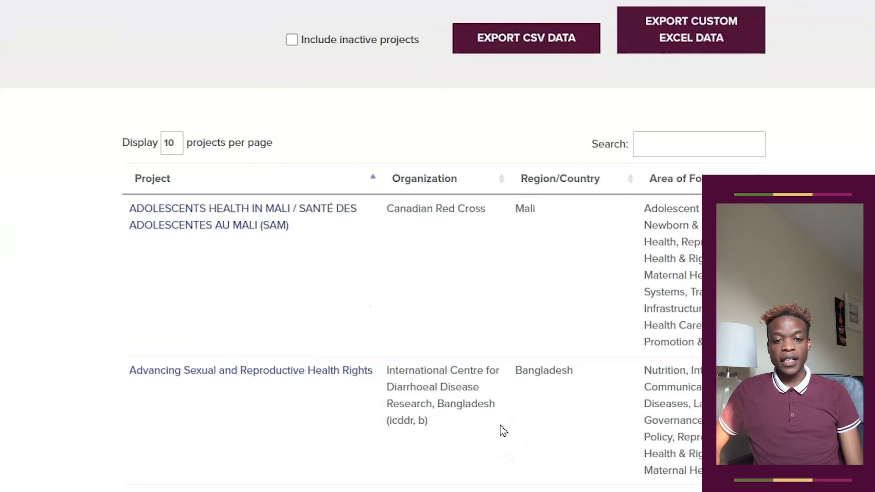
scroll(494, 387, "down", 3)
scroll(496, 373, "down", 6)
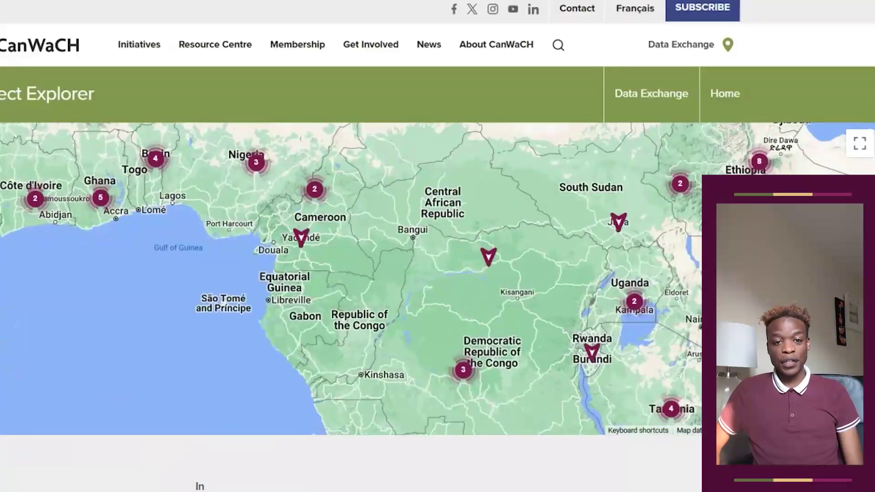
left_click_drag(776, 355, 447, 436)
key("plus")
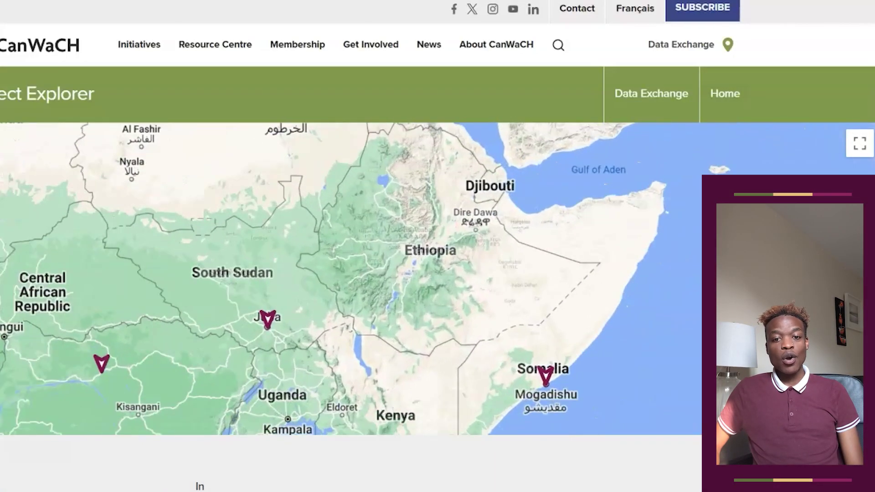
- Expand the Dire Dawa cluster, view the Soddo project, close the Women-led WASH popup and zoom out
left_click(501, 218)
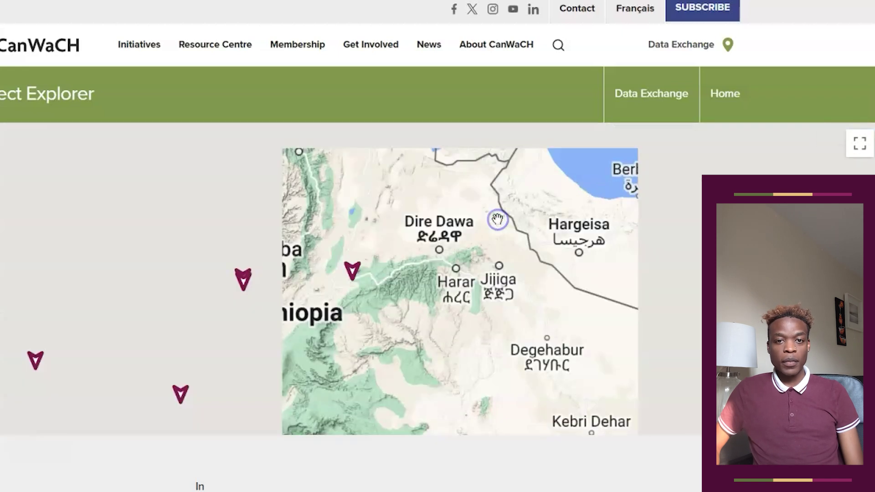
mouse_move(370, 313)
left_mouse_down()
mouse_move(390, 313)
mouse_move(518, 222)
left_mouse_up()
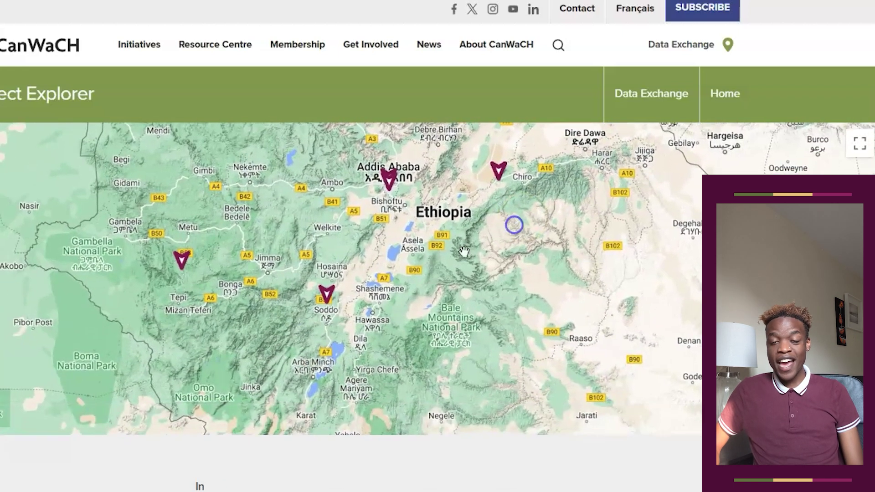
left_click(327, 296)
left_click(225, 289)
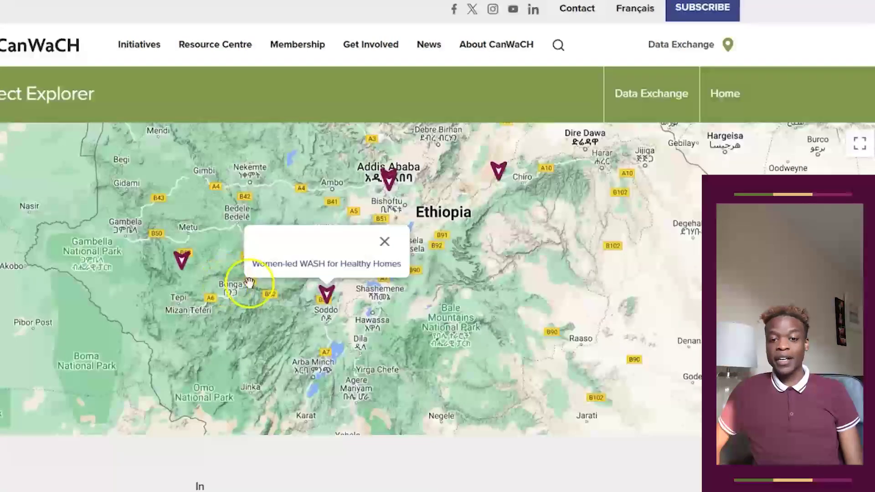
left_click(384, 242)
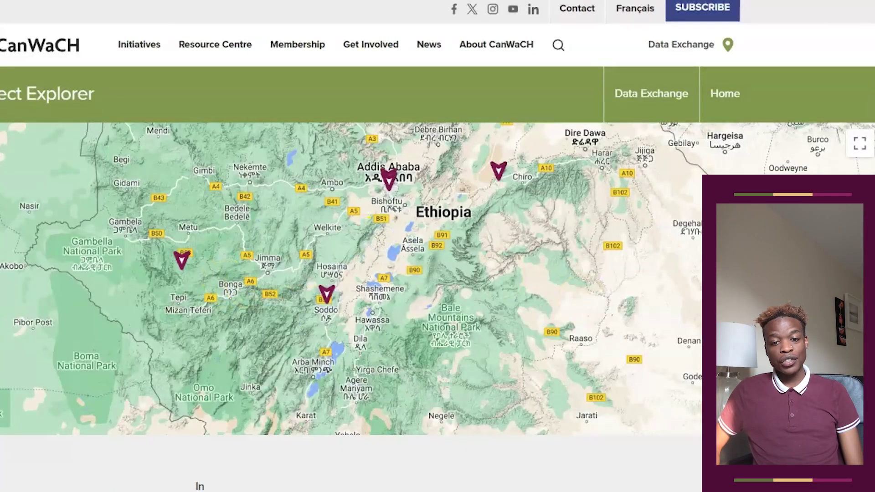
scroll(353, 253, "down", 1)
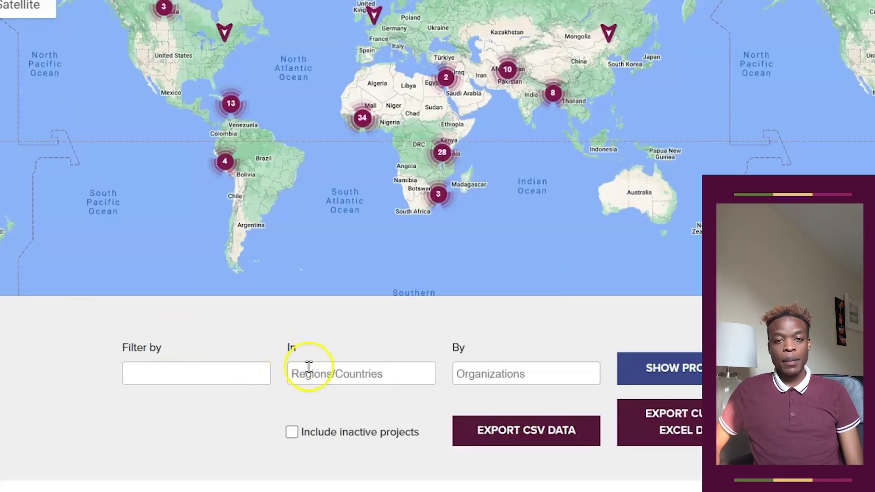
- Add Ethiopia and Haiti as country filters and show their projects on the map
left_click(360, 374)
type("ethi")
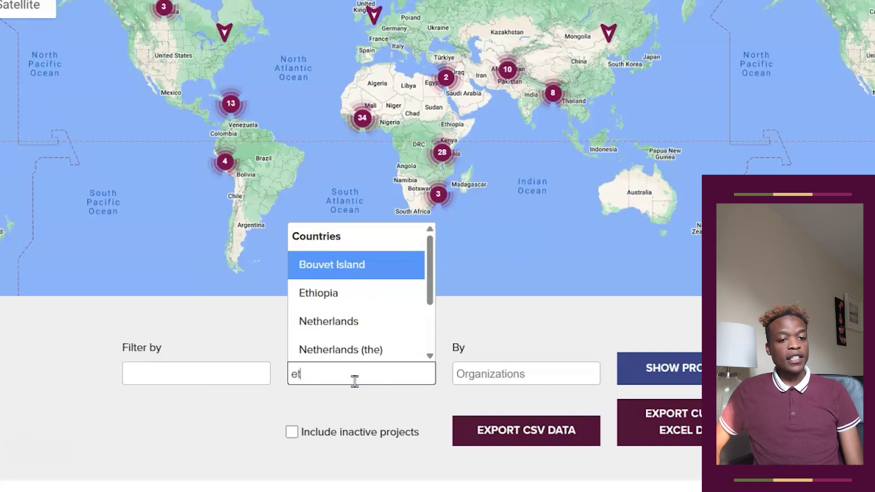
left_click(336, 356)
left_click(335, 392)
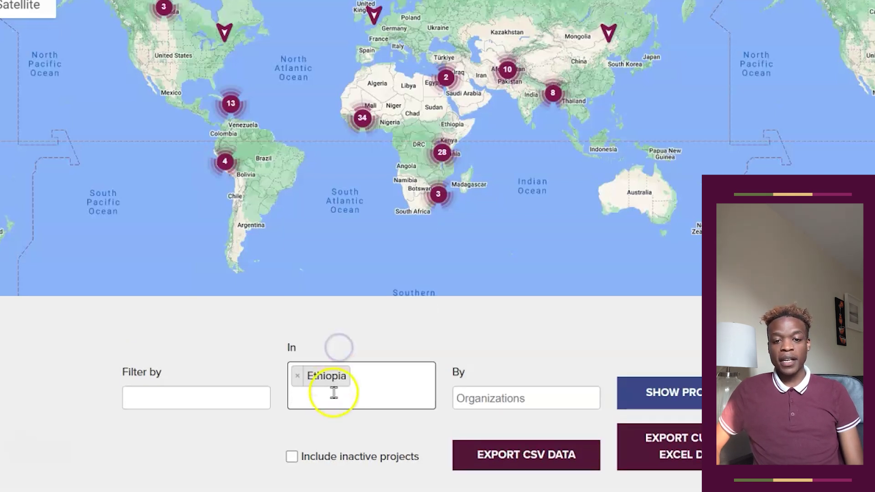
type("hait")
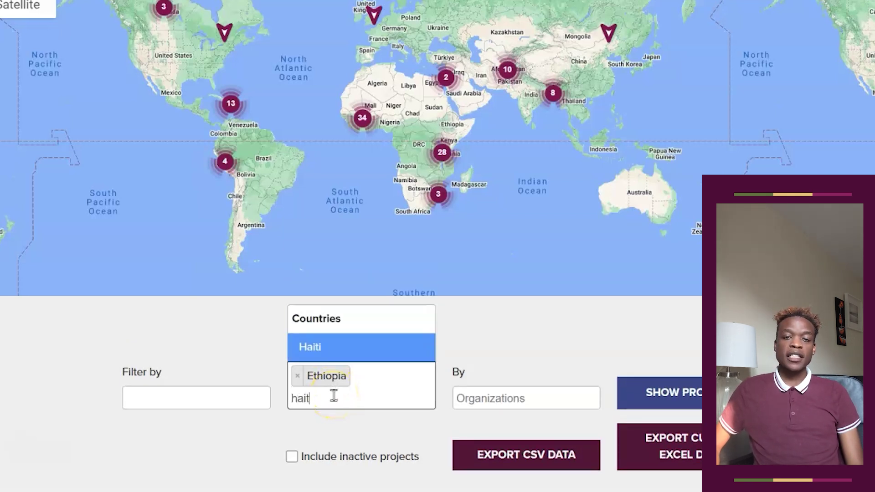
left_click(304, 347)
left_click(694, 399)
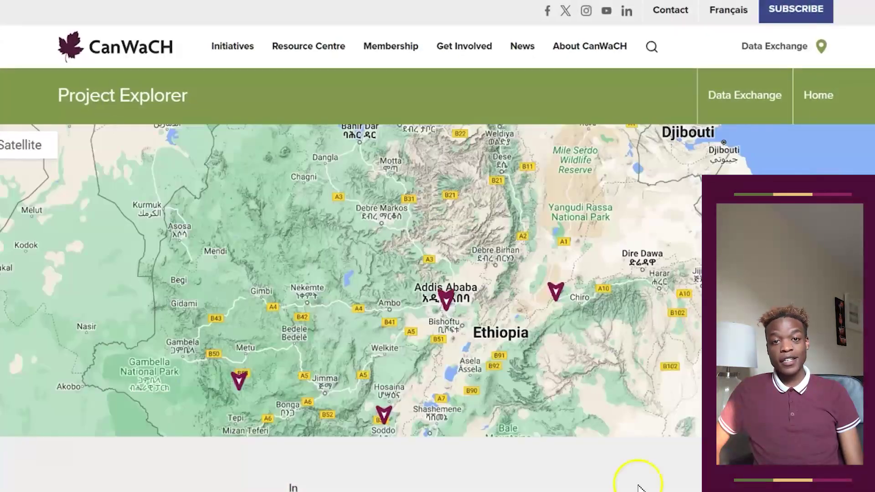
- Preview the project popups at the Chiro, Addis Ababa and Soddo markers
left_click(555, 292)
left_click(446, 300)
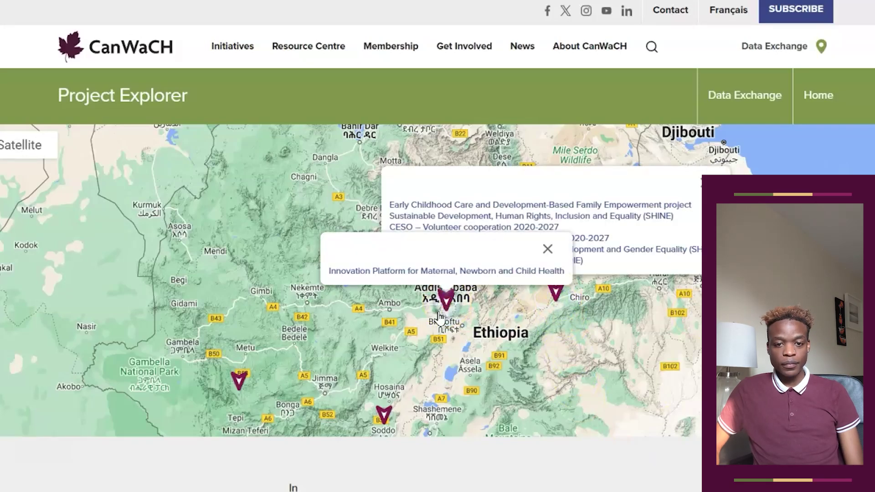
left_click(382, 417)
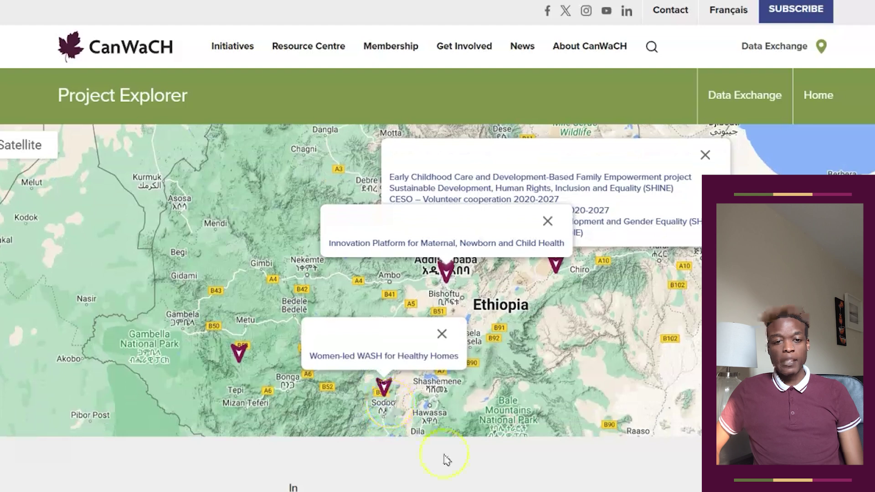
scroll(444, 460, "down", 3)
scroll(445, 459, "down", 9)
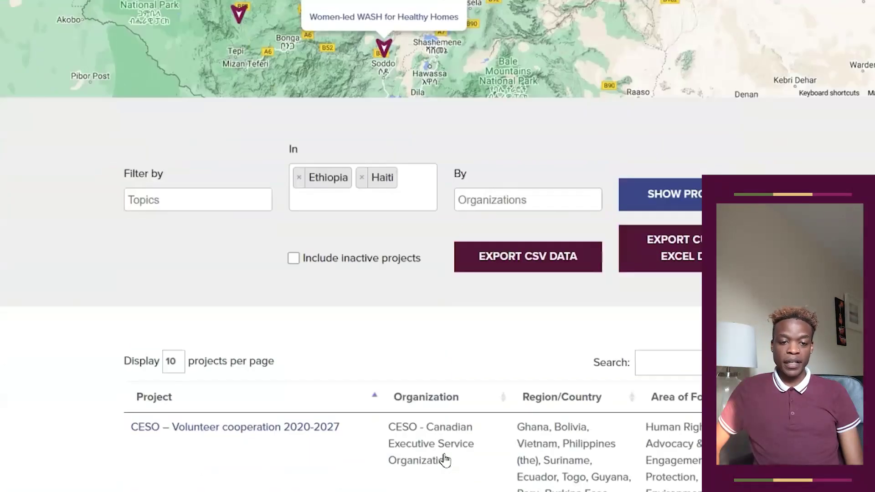
scroll(446, 459, "up", 8)
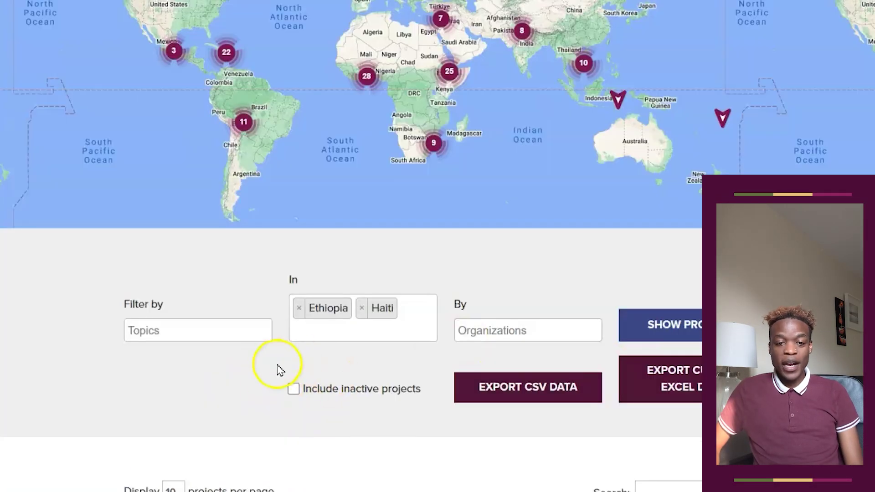
- Include inactive projects, refresh the results and scroll through the Ethiopia and Haiti project table
left_click(292, 390)
left_click(648, 324)
scroll(544, 353, "down", 8)
scroll(545, 353, "down", 10)
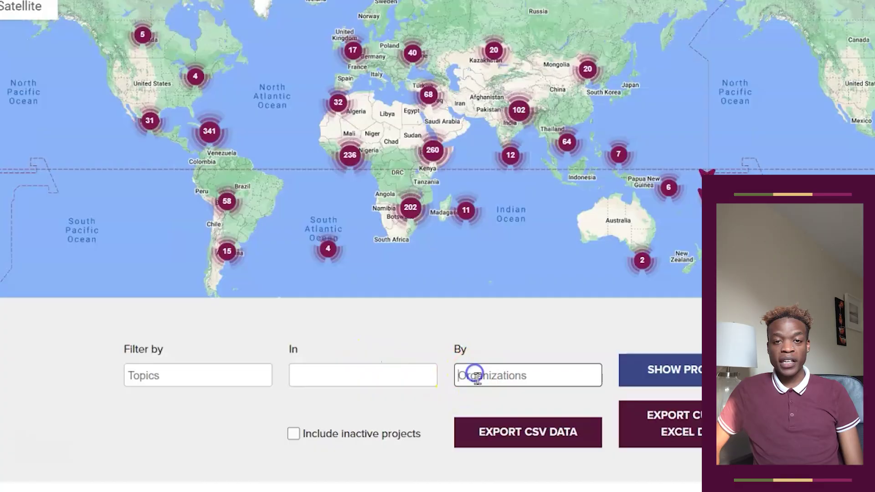
- Search the Organizations list for 'partners in h' and select Partners In Health Canada
left_click(472, 373)
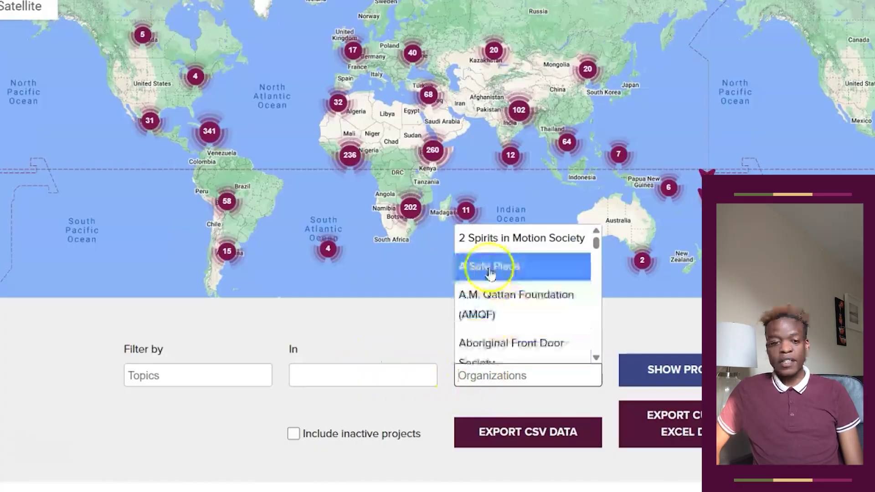
scroll(491, 275, "down", 5)
scroll(491, 274, "down", 6)
scroll(484, 282, "down", 8)
scroll(484, 282, "down", 3)
left_click(462, 373)
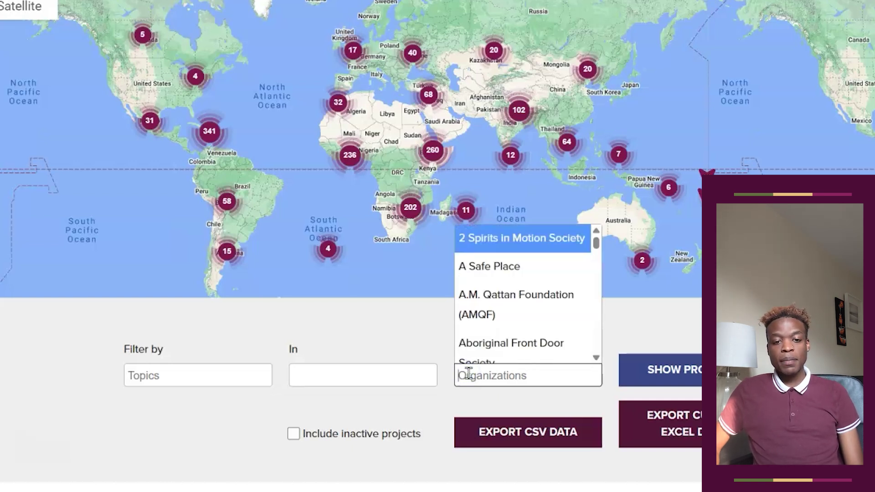
type("part")
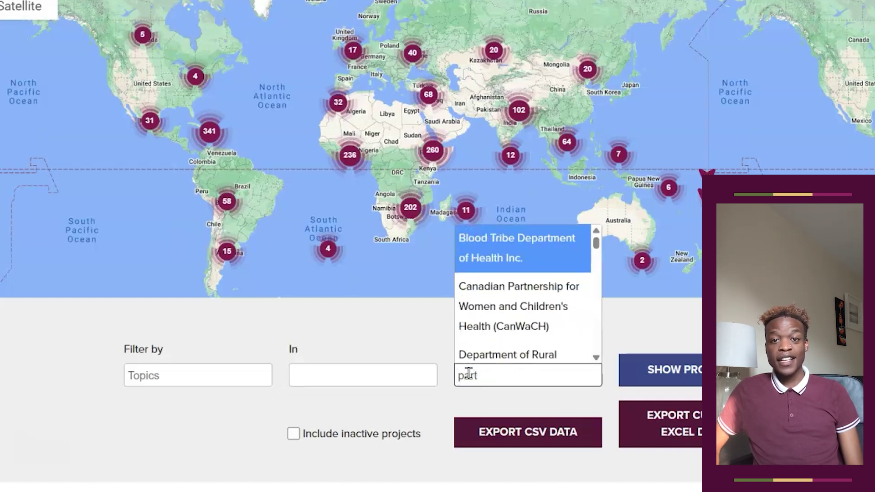
type("ner")
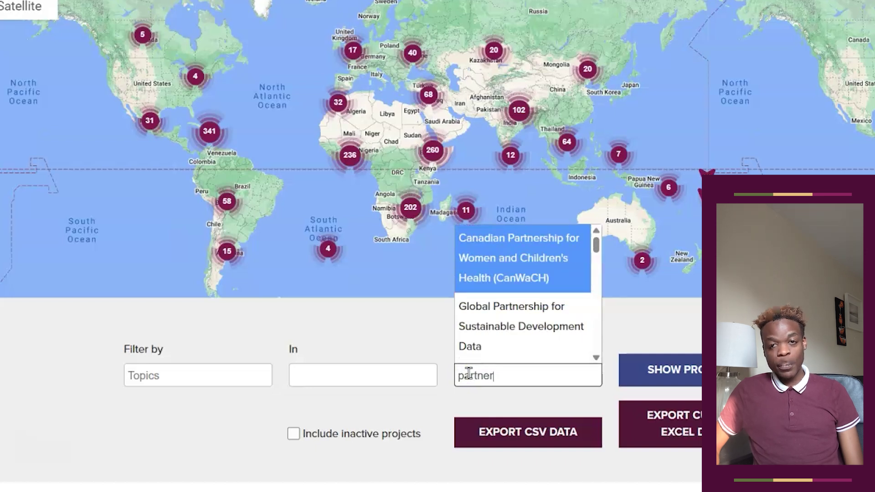
type("s ")
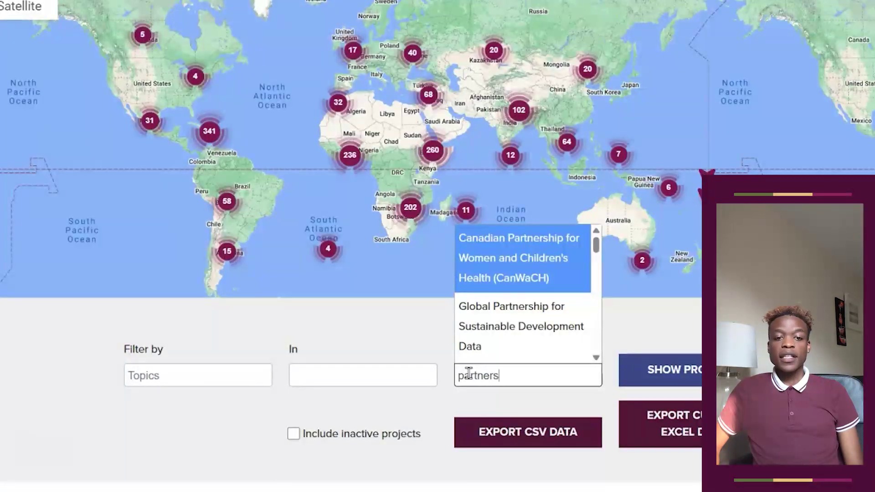
type("in h")
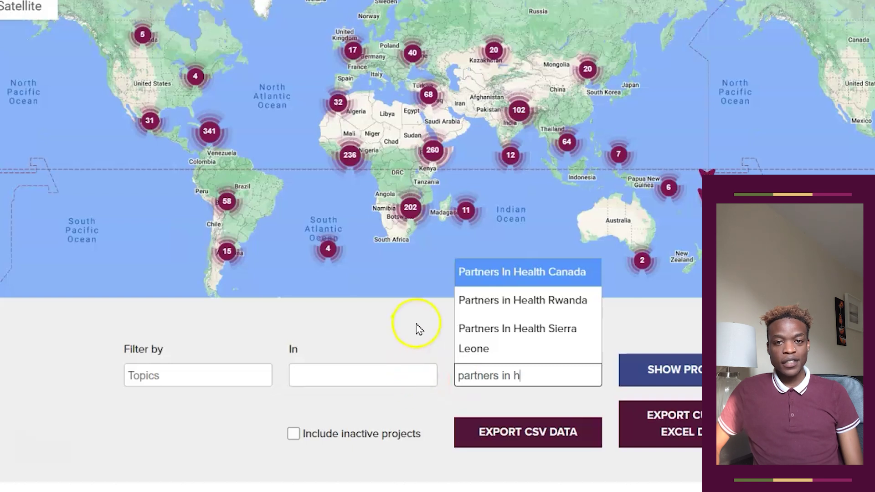
left_click(482, 281)
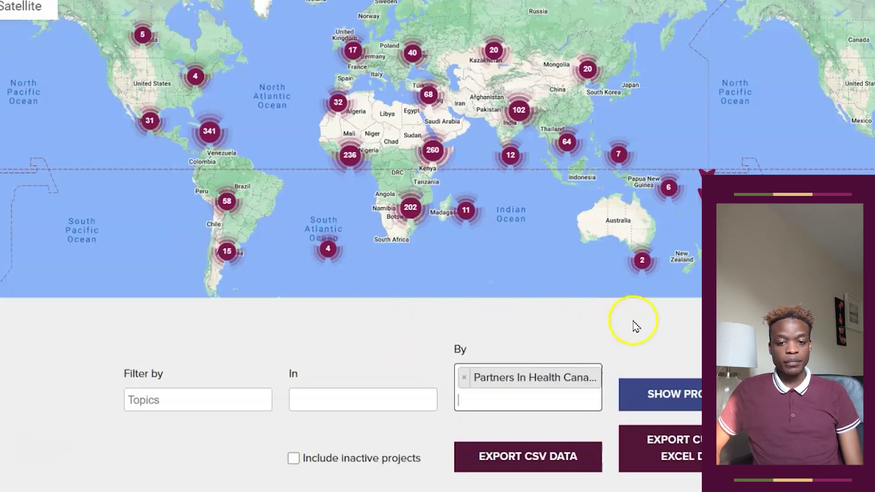
- Show that organization's projects and open the No Woman Or Girl Left Behind project page
scroll(663, 333, "down", 3)
left_click(655, 254)
scroll(605, 346, "down", 3)
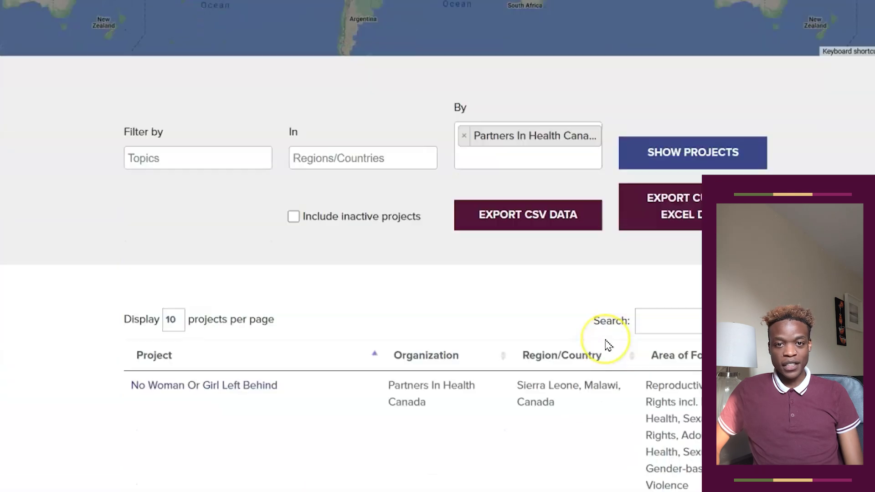
scroll(605, 346, "down", 3)
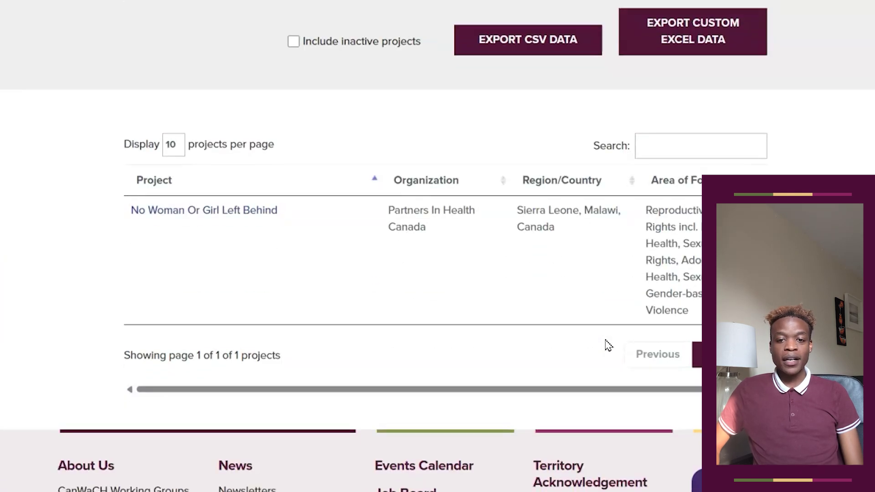
left_click(245, 208)
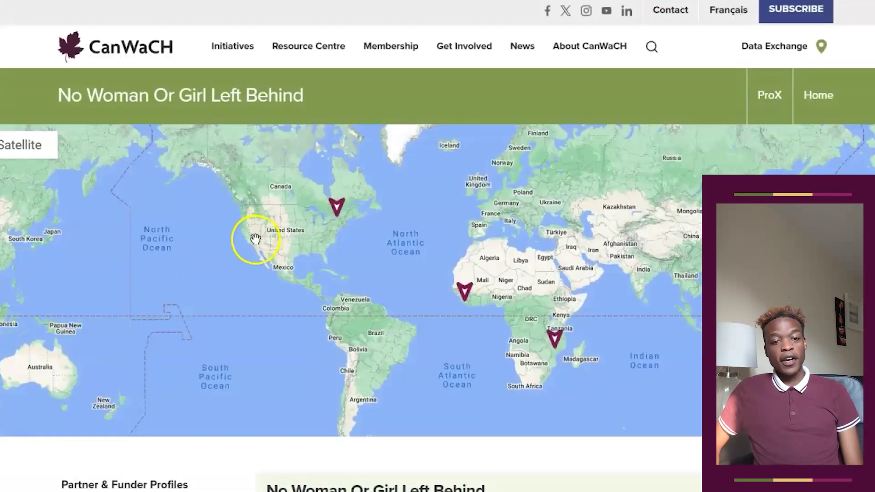
- Scroll through the No Woman or Girl Left Behind page and expand its full Description
scroll(255, 239, "down", 2)
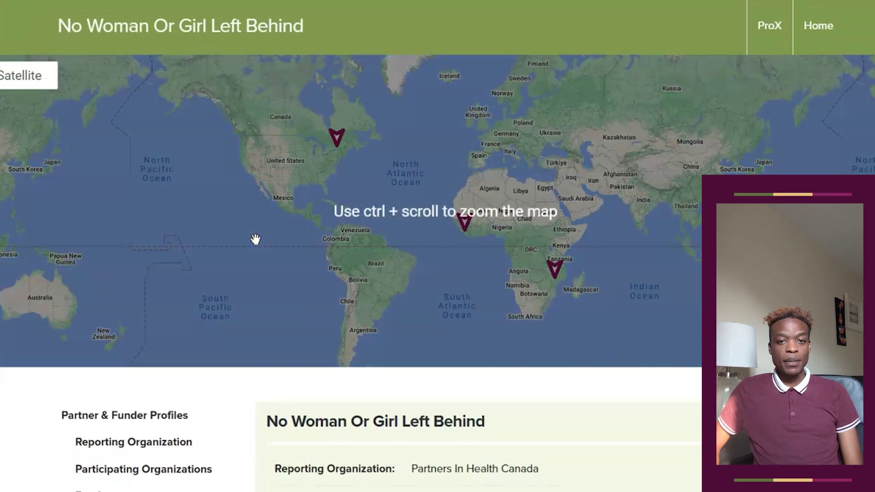
scroll(255, 238, "down", 2)
scroll(255, 238, "down", 10)
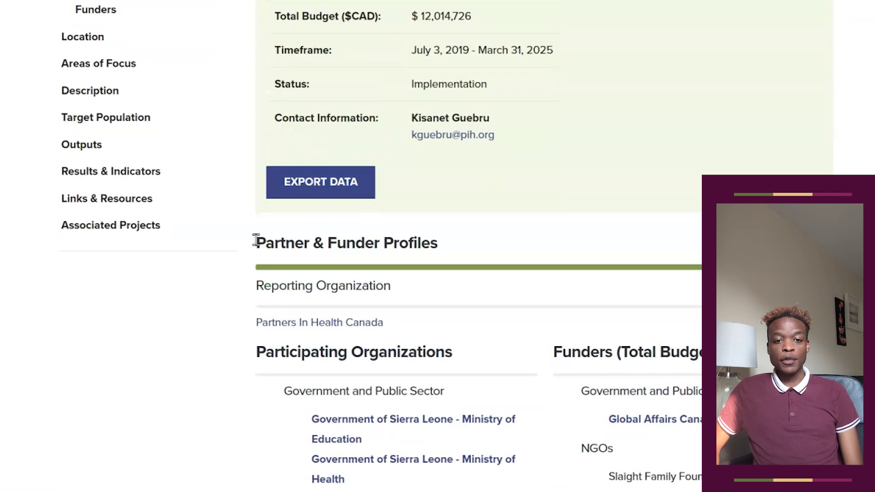
scroll(257, 246, "down", 10)
scroll(259, 246, "down", 8)
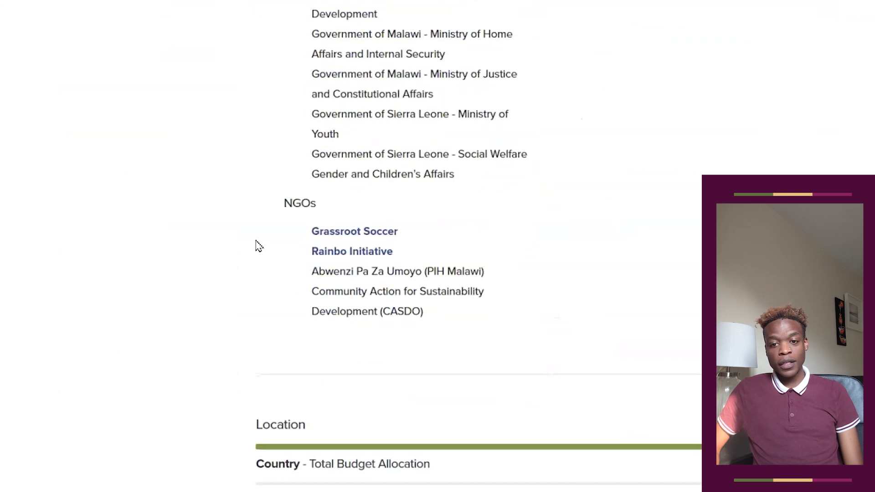
scroll(259, 246, "down", 10)
scroll(257, 245, "down", 10)
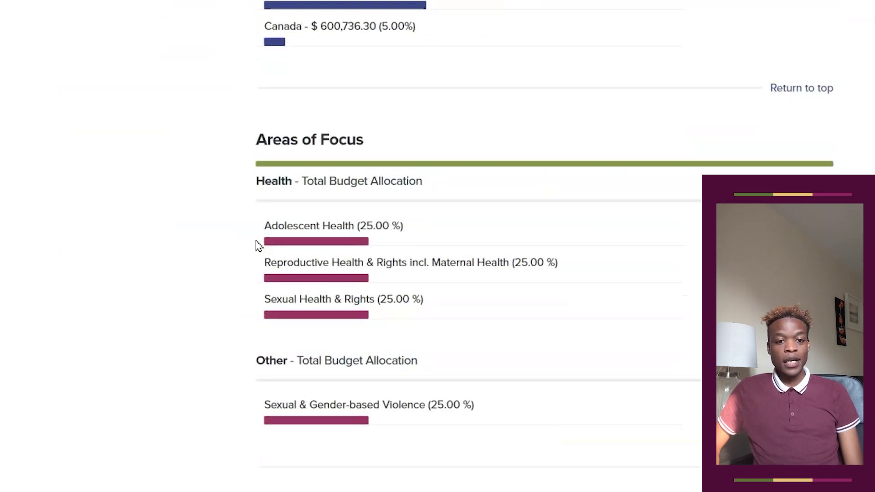
scroll(257, 243, "down", 7)
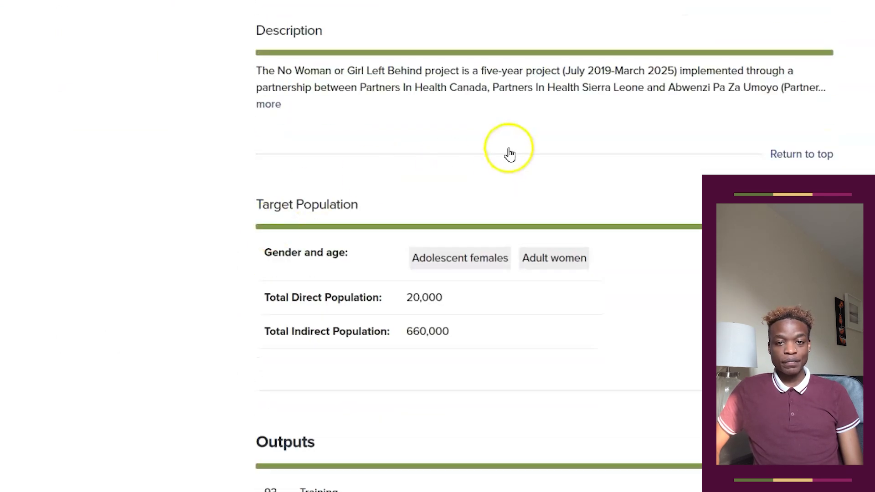
left_click(271, 105)
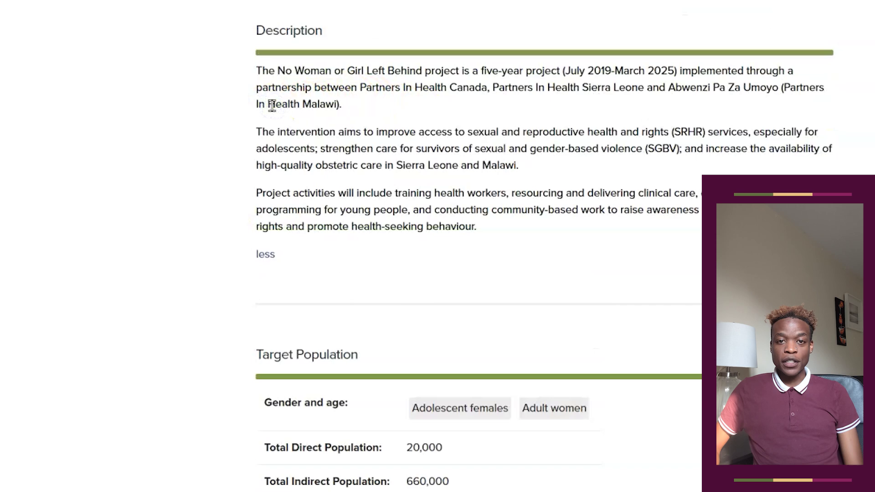
scroll(205, 199, "down", 5)
scroll(206, 200, "down", 5)
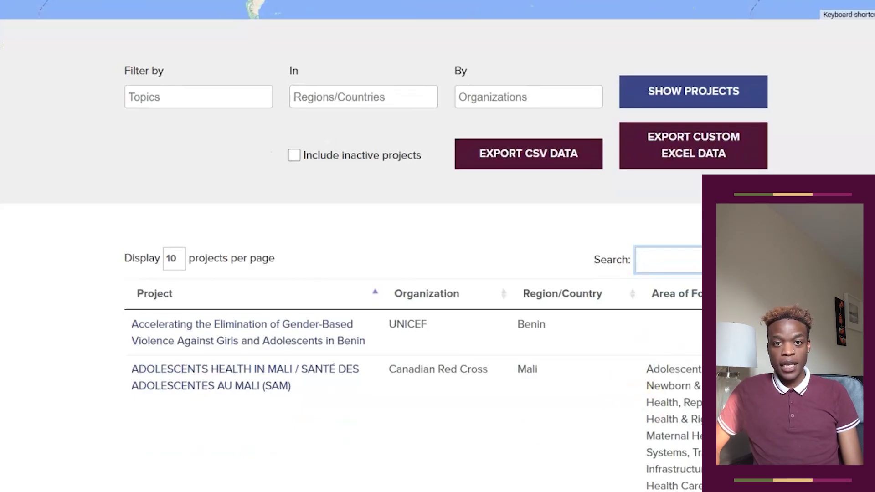
- Search the project table for 'displaced' and scroll through the matching Ukraine projects
left_click(672, 266)
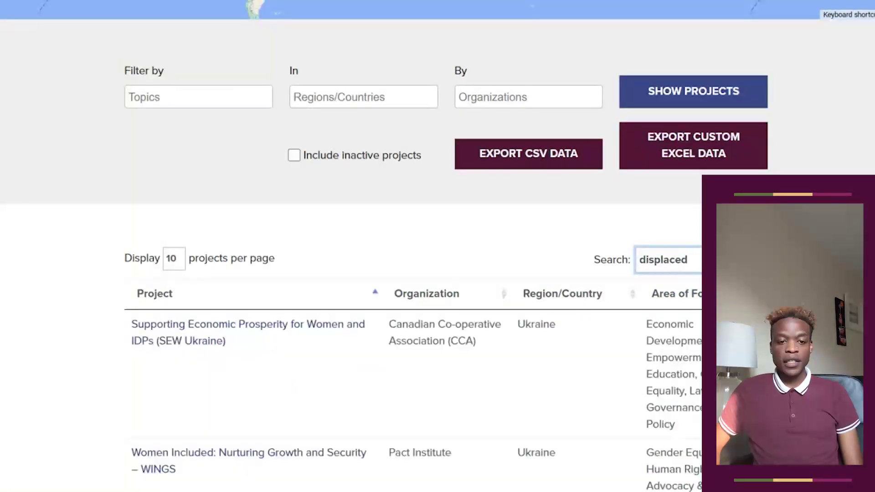
scroll(409, 273, "down", 1)
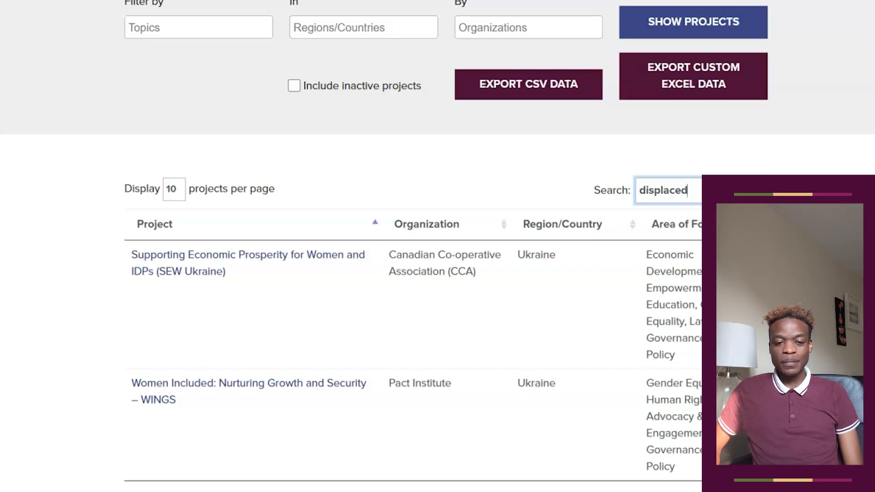
scroll(488, 271, "up", 2)
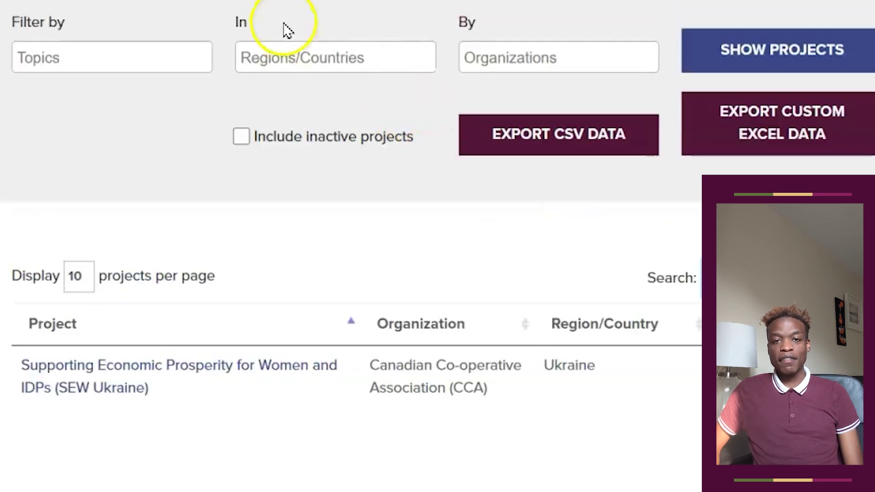
- Filter projects to the Sub-Saharan Africa region and Adolescent Health topic and show them
left_click(306, 55)
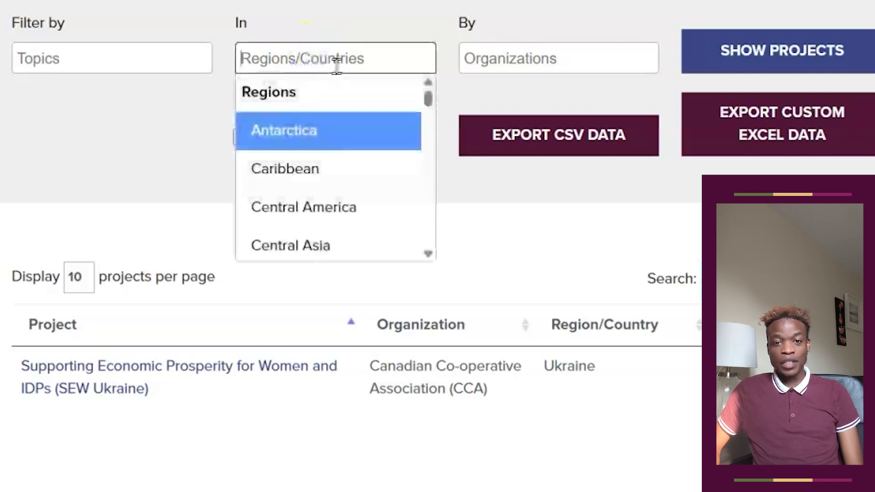
type("sub")
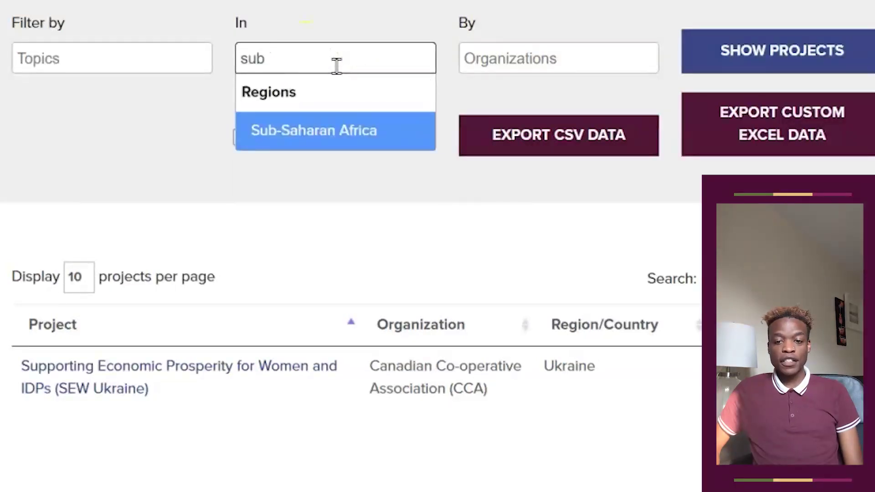
left_click(322, 136)
left_click(76, 91)
type("ad")
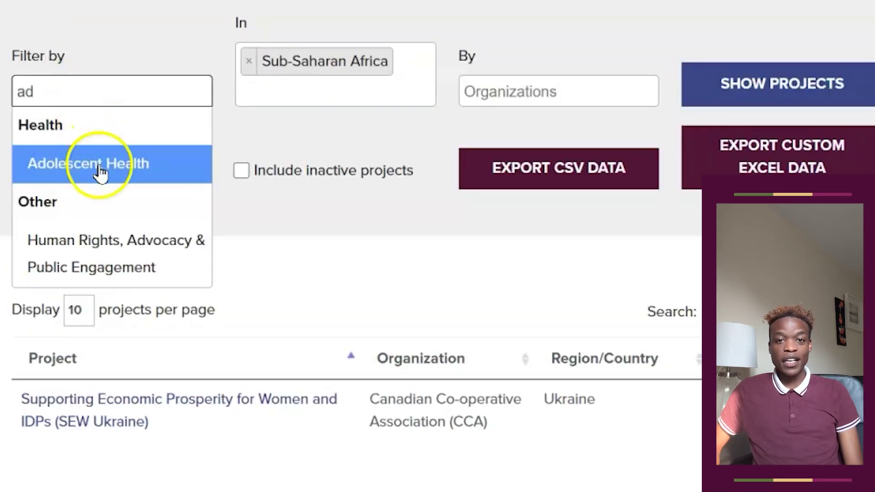
left_click(98, 166)
left_click(764, 98)
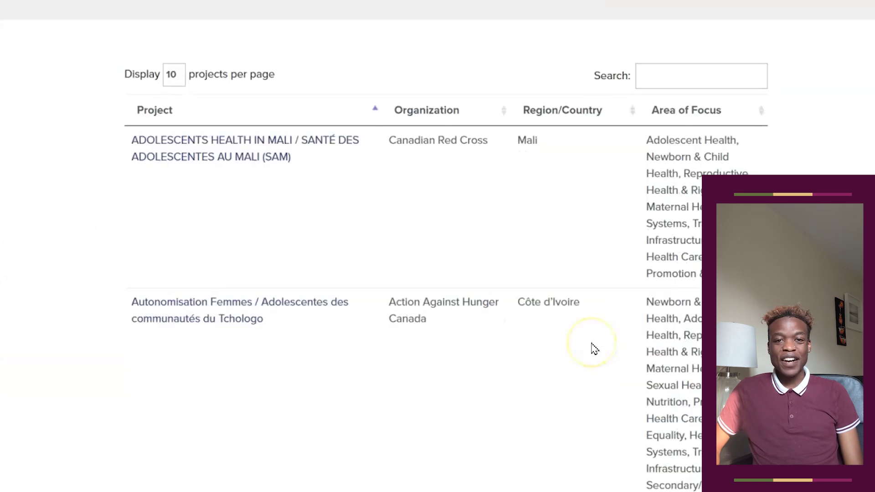
- Include inactive projects, refresh the results, and start the custom Excel data export
scroll(592, 348, "down", 9)
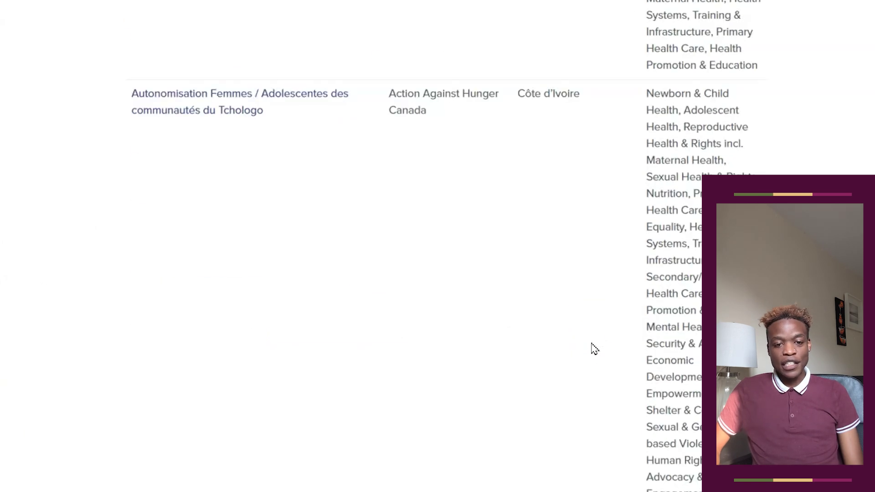
scroll(594, 349, "down", 12)
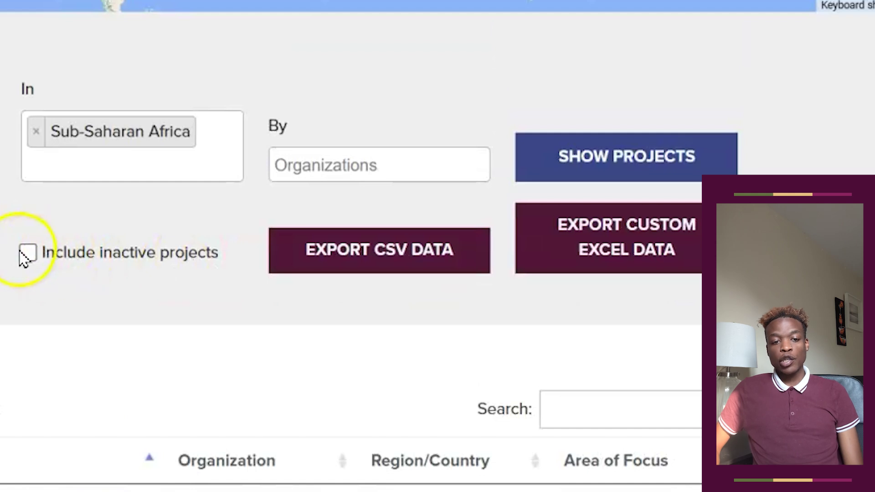
left_click(27, 252)
left_click(574, 169)
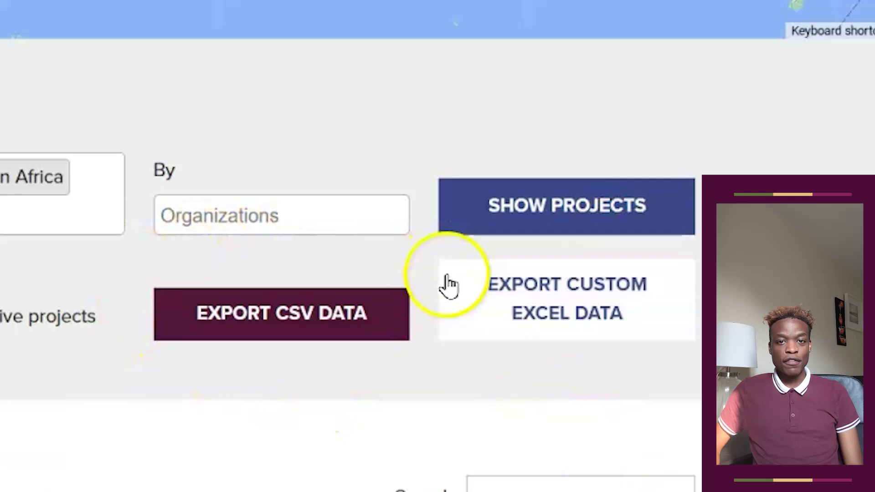
left_click(552, 306)
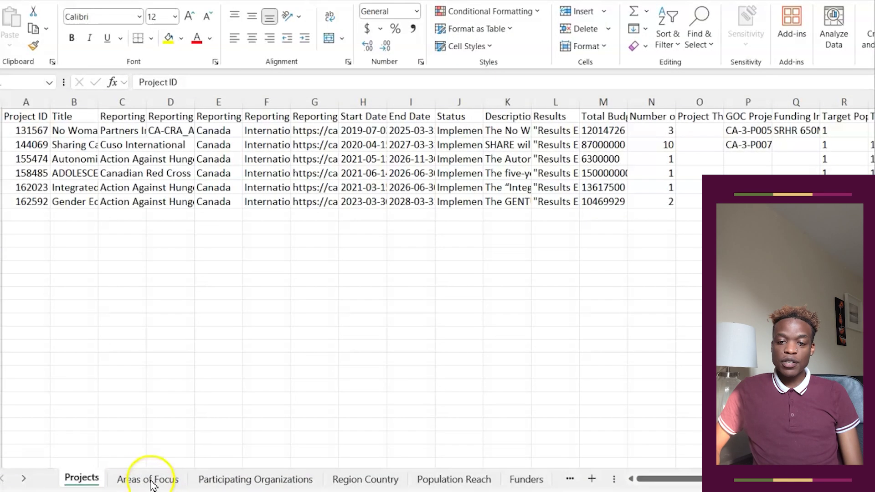
- Review the exported workbook's Areas of Focus, Participating Organizations and Region Country sheets
left_click(151, 484)
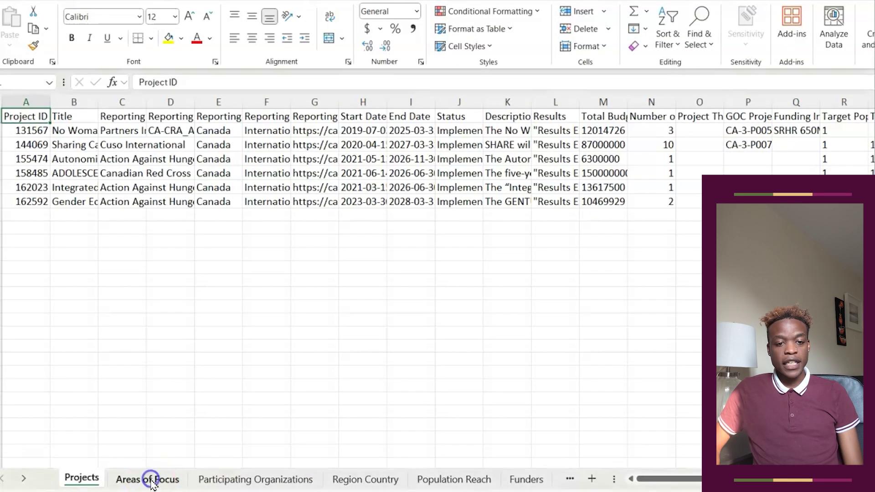
left_click(157, 484)
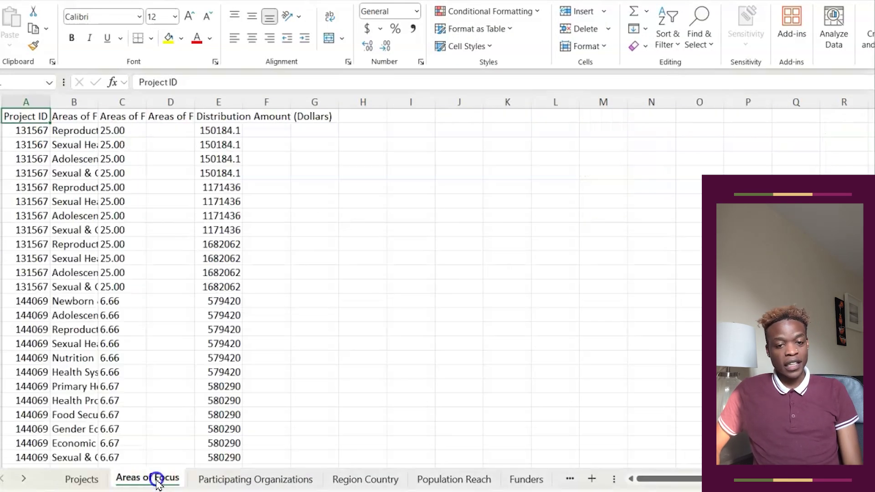
left_click(241, 482)
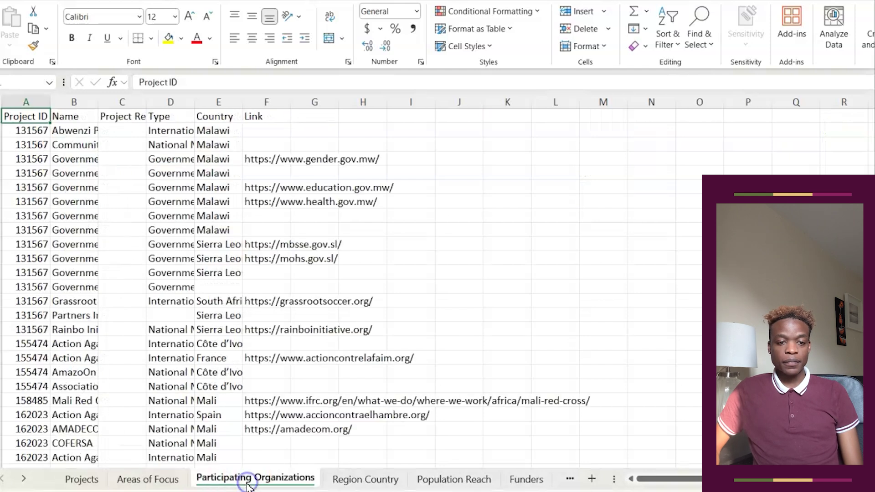
left_click(348, 483)
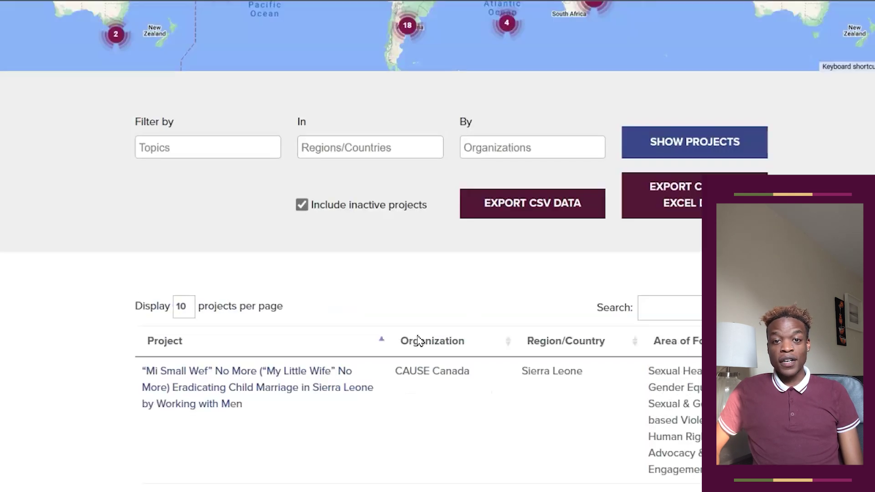
scroll(417, 340, "up", 8)
scroll(417, 340, "down", 5)
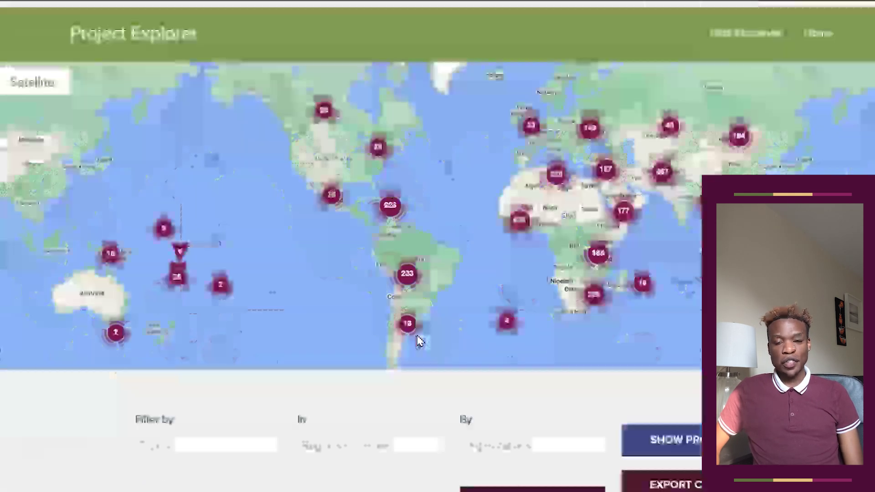
- Jump to a later page of the 1,582 unfiltered projects, then show the Data Exchange menu
scroll(420, 341, "down", 8)
scroll(111, 287, "down", 4)
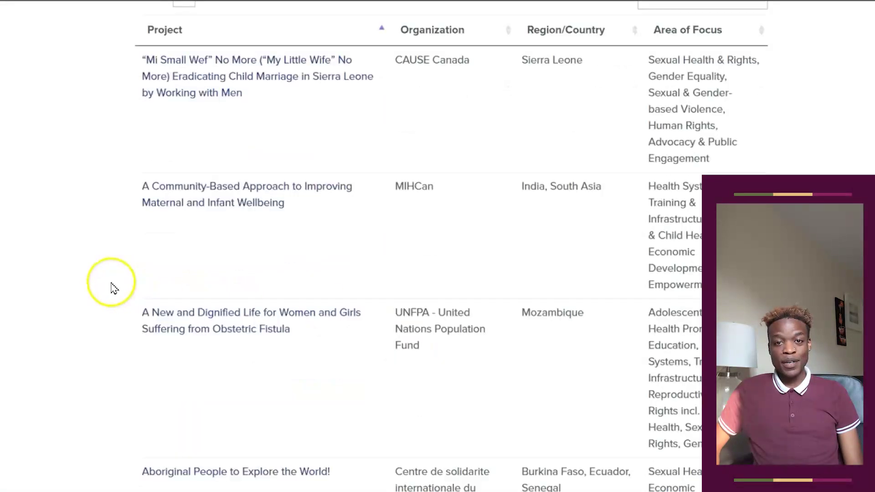
scroll(114, 288, "down", 10)
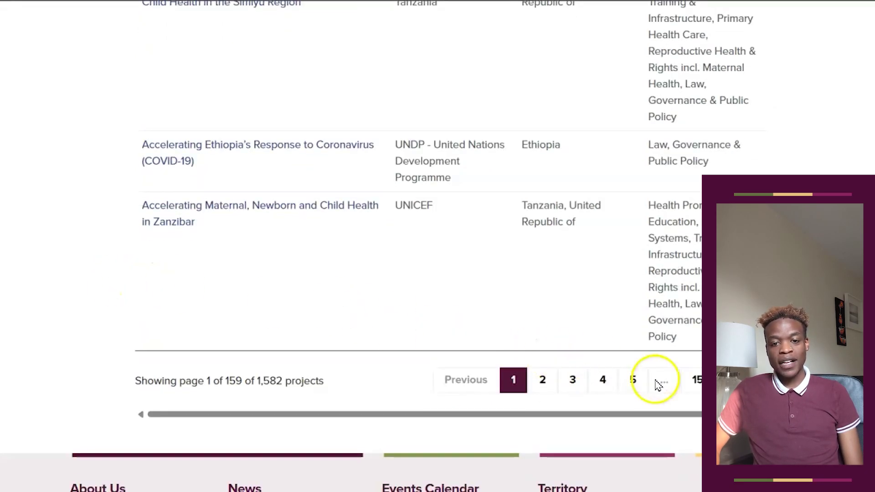
left_click(628, 388)
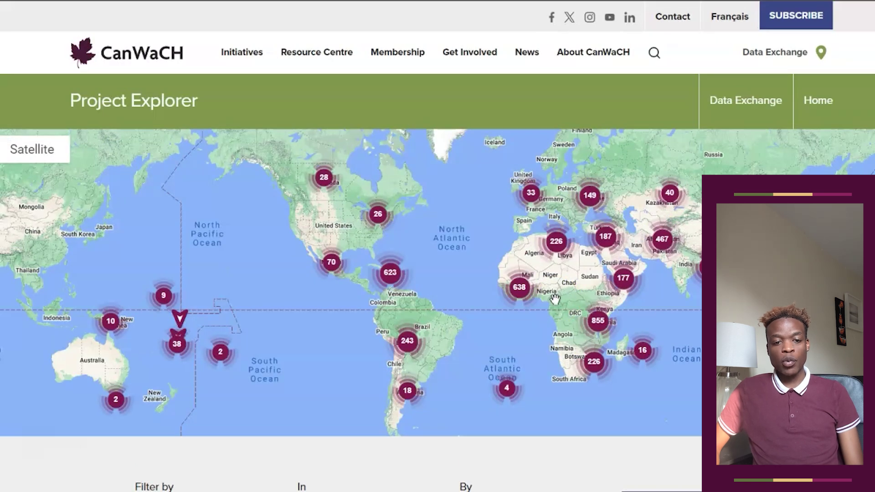
mouse_move(791, 54)
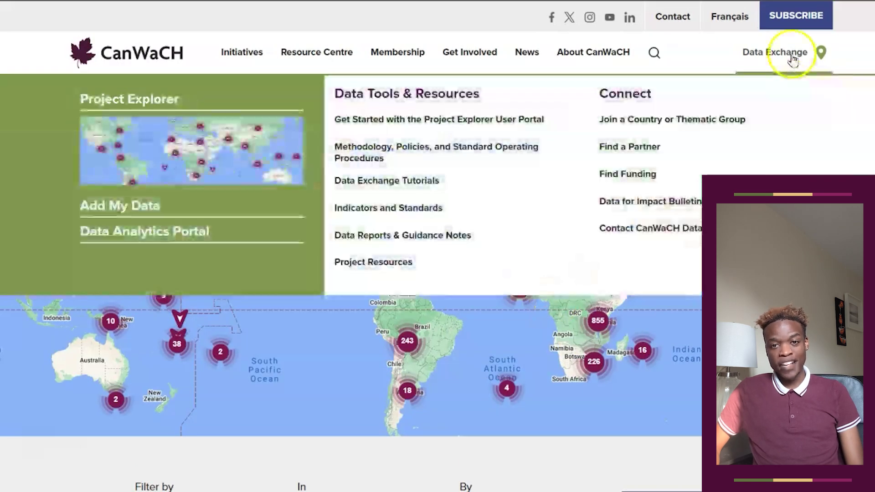